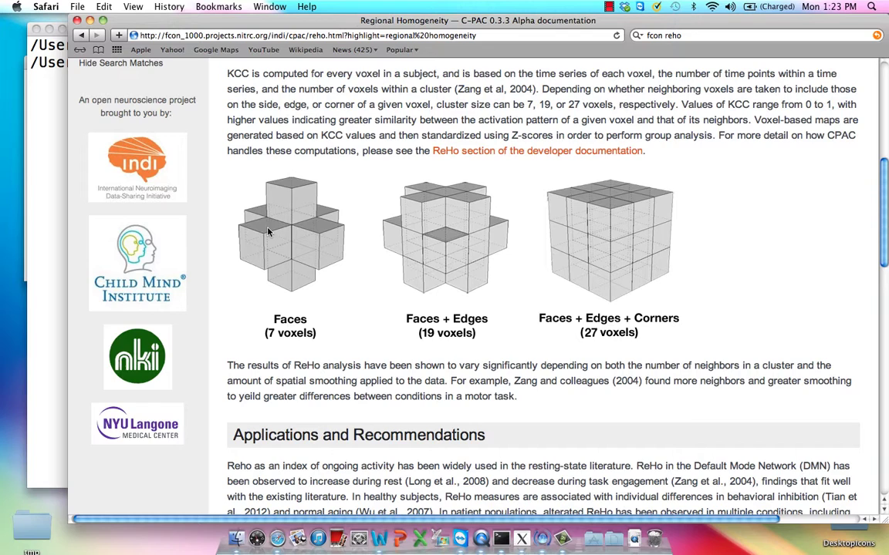
Step: Run 3dReHo with prefix ReHo_Test on the errts.0050772+tlrc input dataset
{"action": "left_click", "coordinate": [56, 275]}
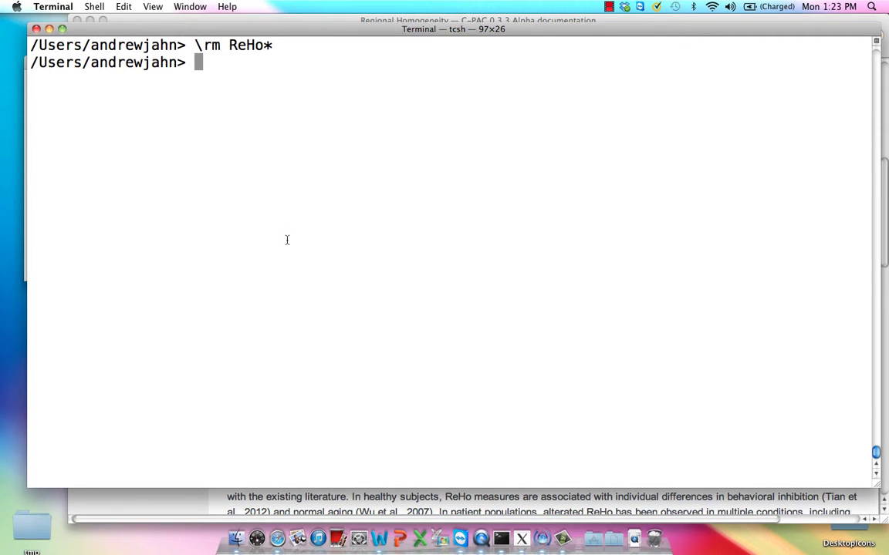
{"action": "type", "text": "3dReHo"}
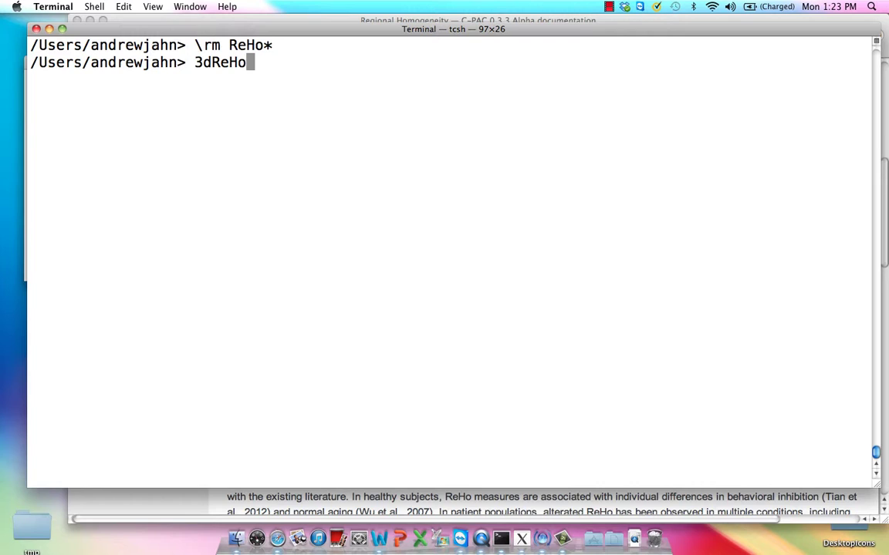
{"action": "type", "text": " -prefix Re"}
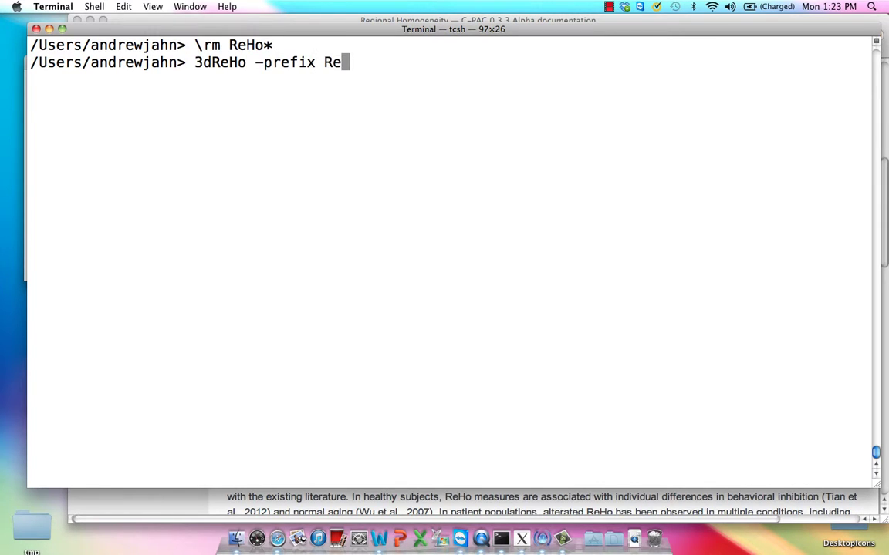
{"action": "type", "text": "Ho_Test -inset "}
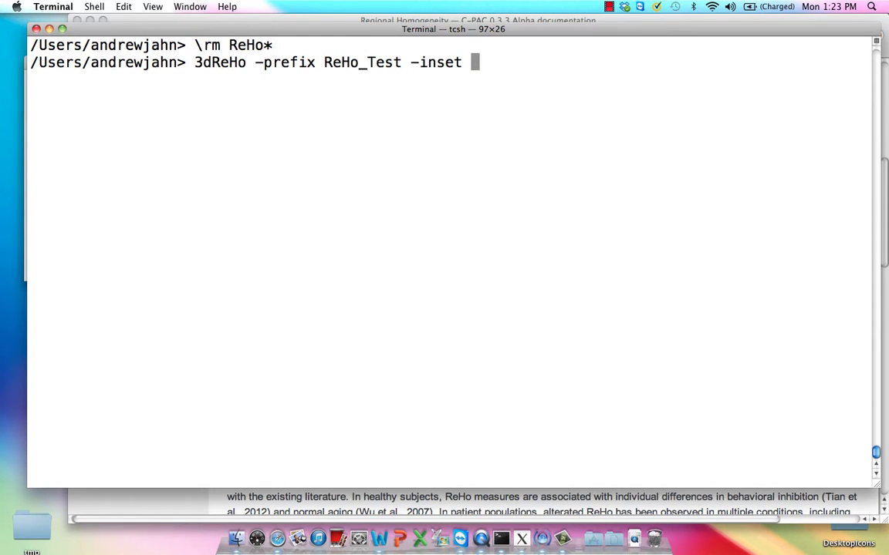
{"action": "type", "text": "errt"}
{"action": "key", "text": "Tab"}
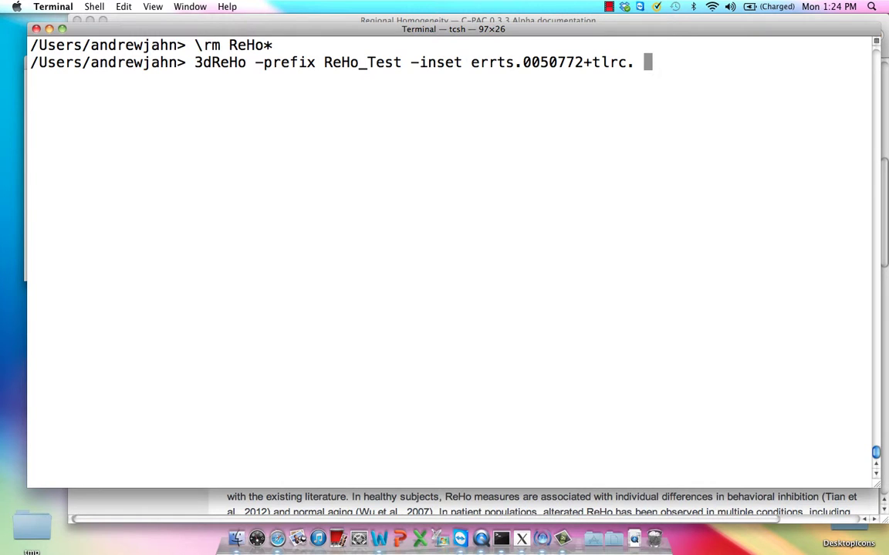
{"action": "key", "text": "Return"}
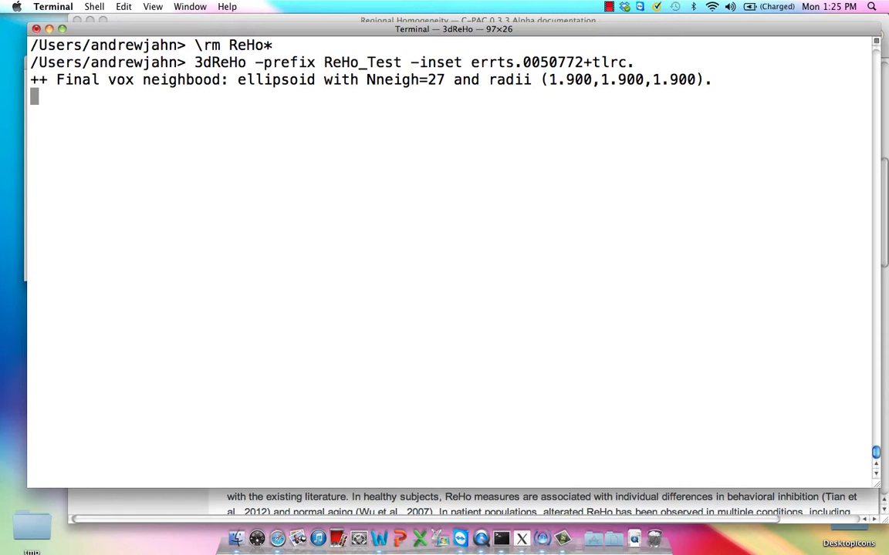
Step: Rerun 3dReHo with -mask mask_group+tlrc and prefix ReHo_Test_Mask after the overwrite error
{"action": "key", "text": "Up"}
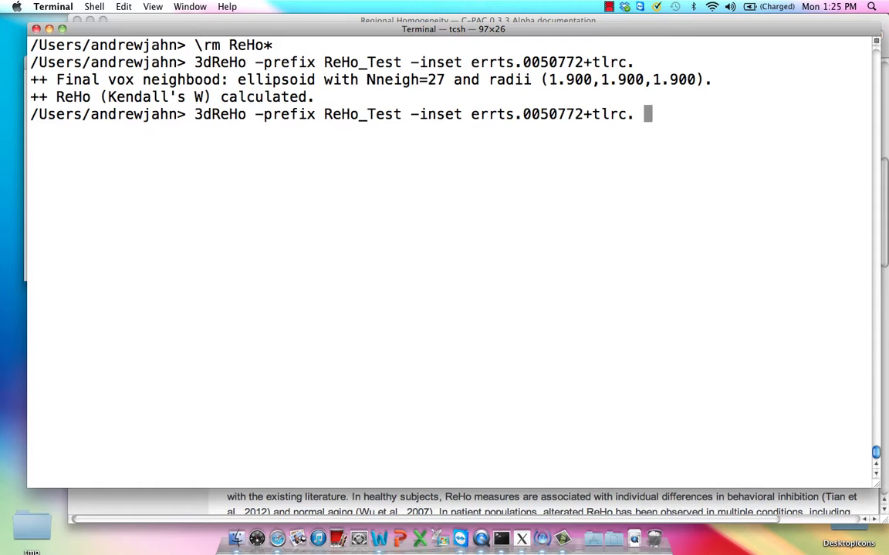
{"action": "type", "text": "-mask mask_group"}
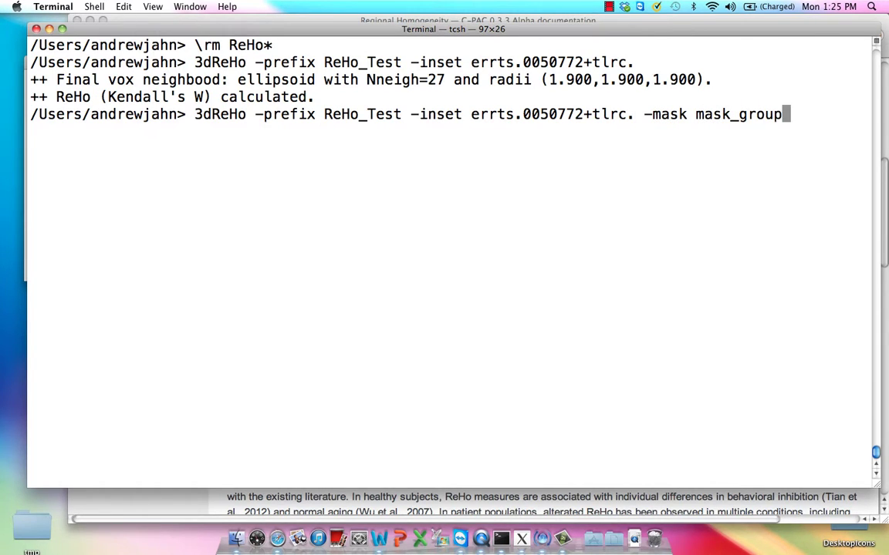
{"action": "type", "text": "+tlrc"}
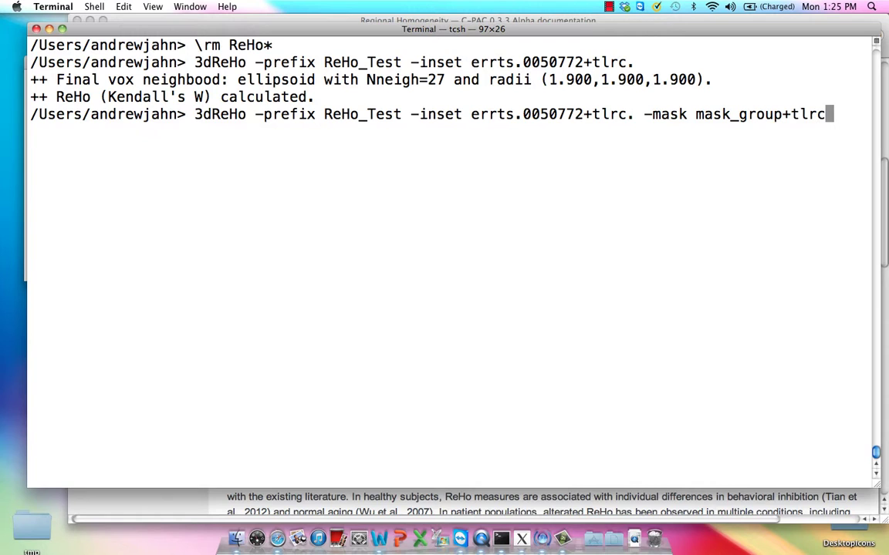
{"action": "key", "text": "Return"}
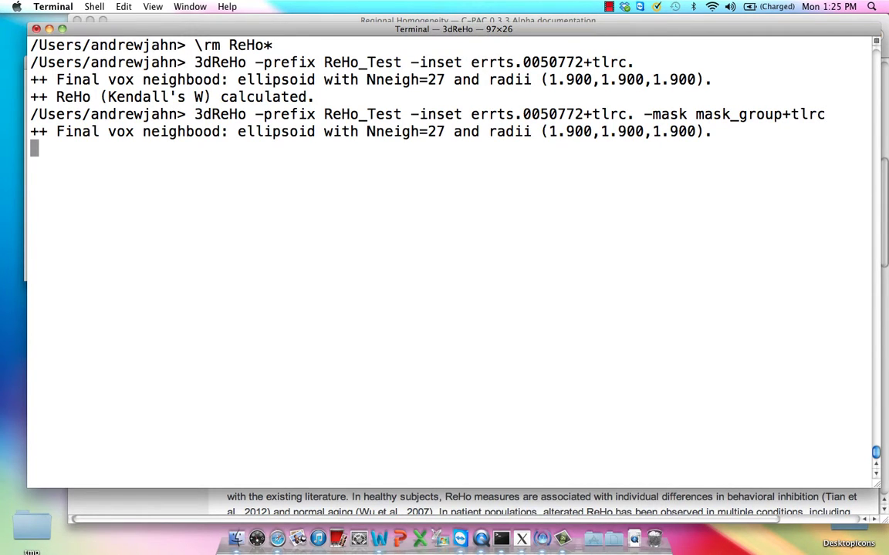
{"action": "key", "text": "Up"}
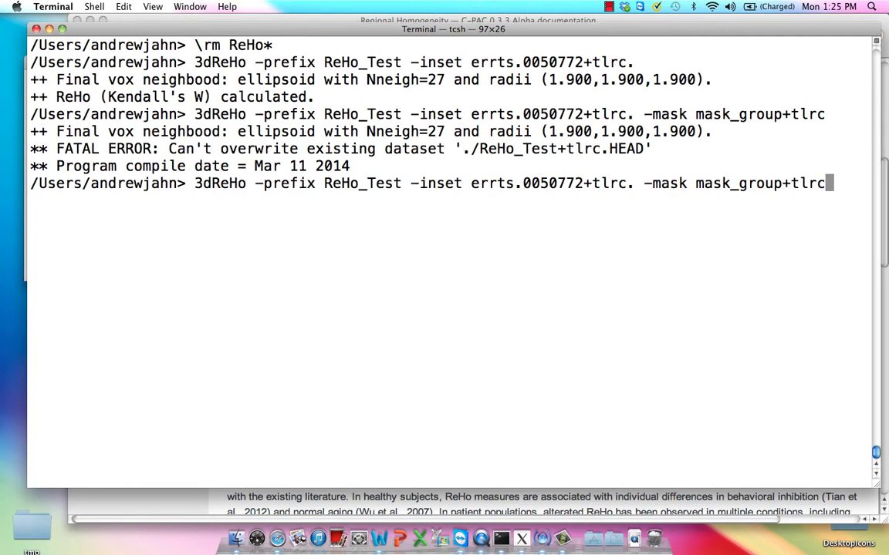
{"action": "key", "text": "ctrl+a"}
{"action": "key", "text": "Right"}
{"action": "key", "text": "Right"}
{"action": "key", "text": "Right"}
{"action": "key", "text": "Right"}
{"action": "key", "text": "Right"}
{"action": "key", "text": "Right"}
{"action": "key", "text": "Right"}
{"action": "key", "text": "Right"}
{"action": "key", "text": "Right"}
{"action": "key", "text": "Right"}
{"action": "key", "text": "Right"}
{"action": "key", "text": "Right"}
{"action": "key", "text": "Right"}
{"action": "key", "text": "Right"}
{"action": "key", "text": "Right"}
{"action": "key", "text": "Right"}
{"action": "key", "text": "Right"}
{"action": "key", "text": "Right"}
{"action": "key", "text": "Right"}
{"action": "key", "text": "Right"}
{"action": "key", "text": "Right"}
{"action": "key", "text": "Right"}
{"action": "key", "text": "Right"}
{"action": "key", "text": "Right"}
{"action": "type", "text": "_Mask"}
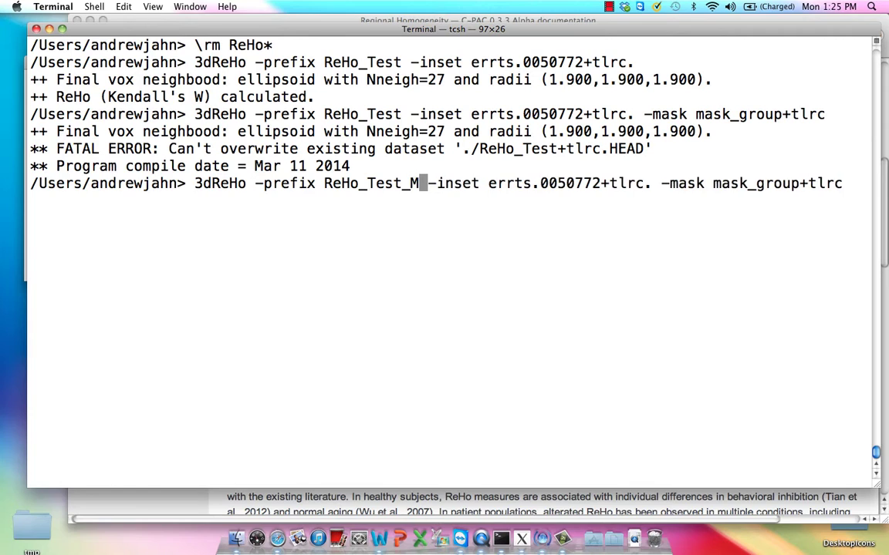
{"action": "key", "text": "Return"}
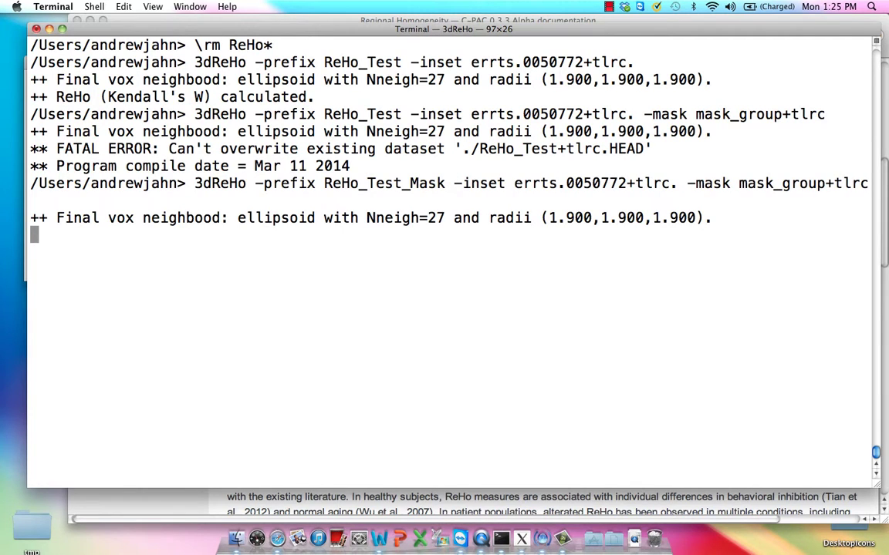
Step: Launch AFNI on the ReHo_Test_Mask+tlrc dataset
{"action": "type", "text": "afni Re"}
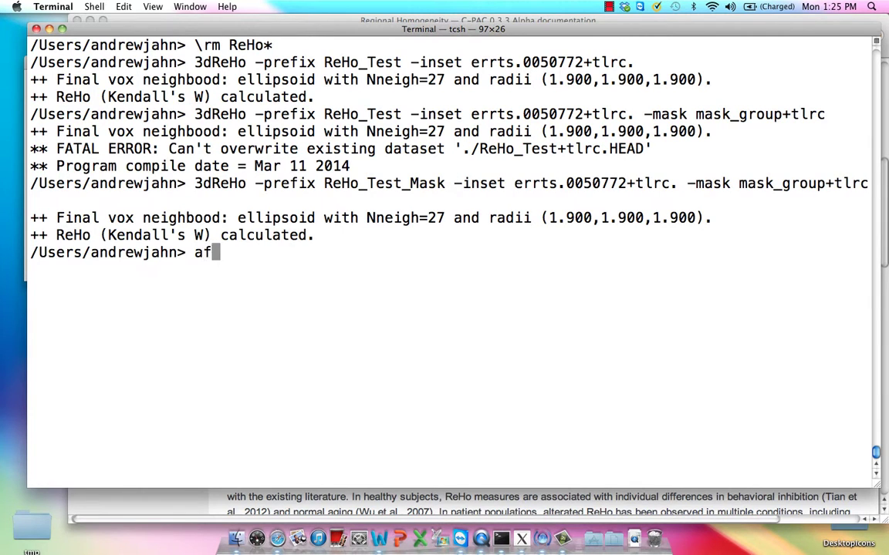
{"action": "type", "text": "H"}
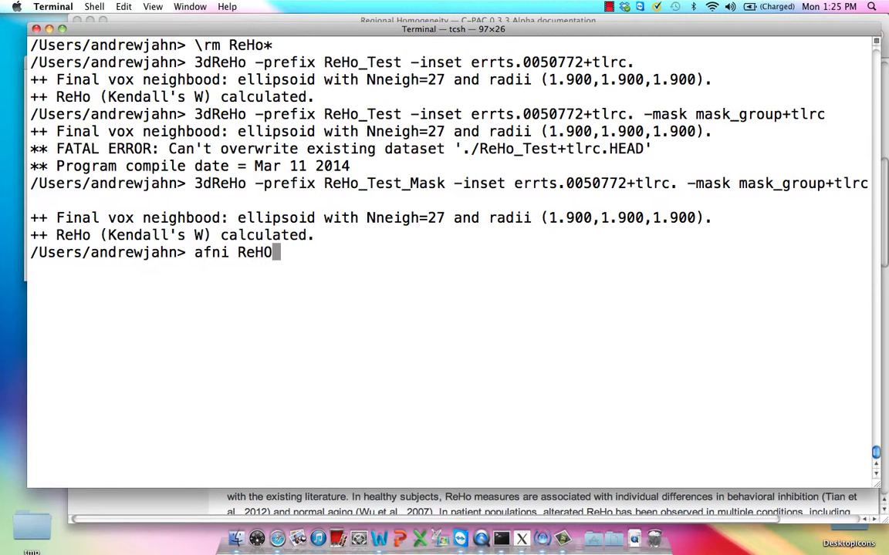
{"action": "key", "text": "Tab"}
{"action": "type", "text": "_"}
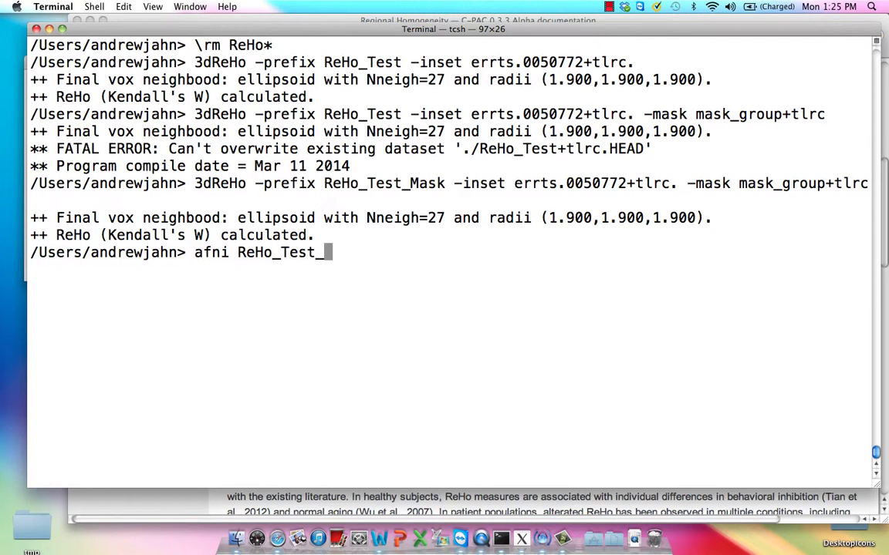
{"action": "type", "text": "M"}
{"action": "key", "text": "Tab"}
{"action": "key", "text": "Return"}
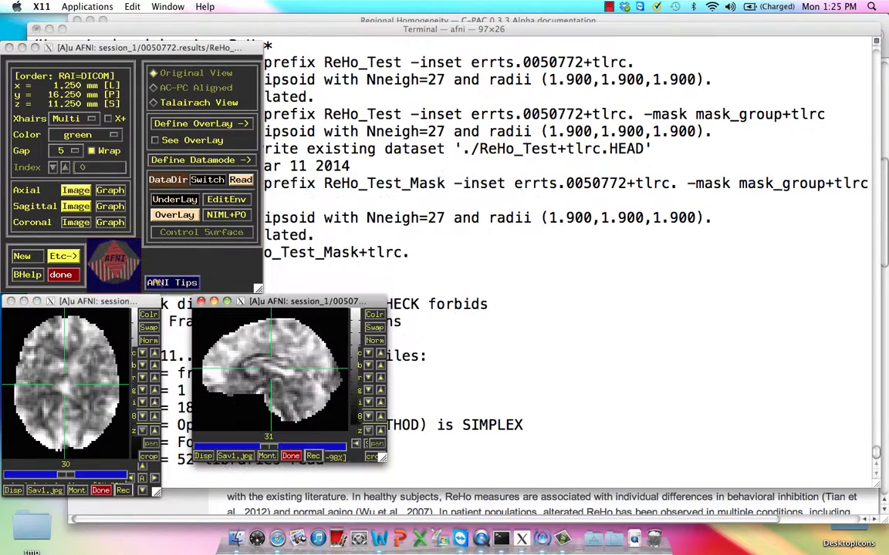
Step: Make ReHo_Test_Mask the colour overlay and inspect a low frontal point on the sagittal slice
{"action": "left_click", "coordinate": [175, 215]}
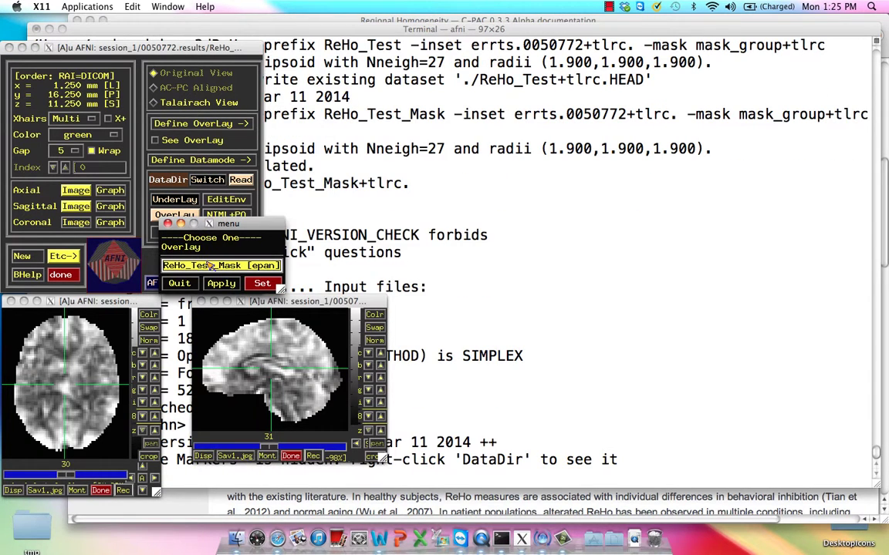
{"action": "double_click", "coordinate": [212, 266]}
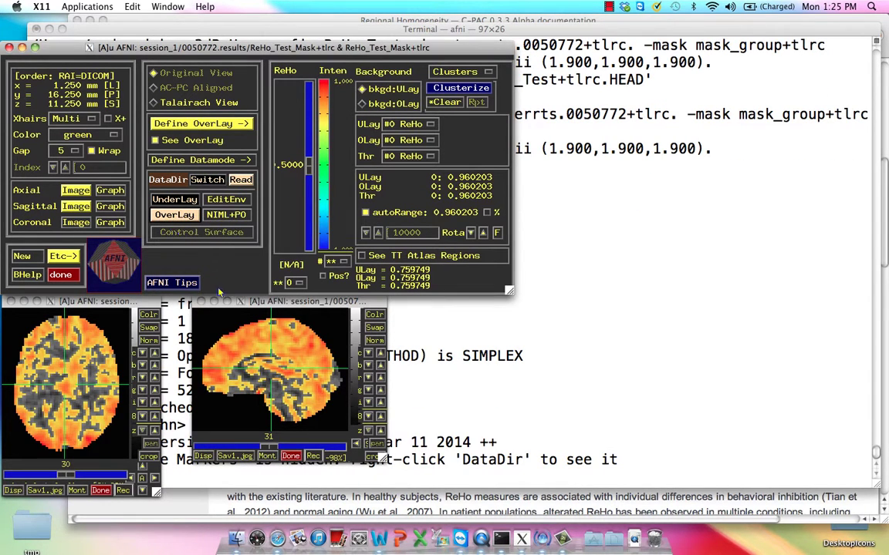
{"action": "left_click", "coordinate": [222, 377]}
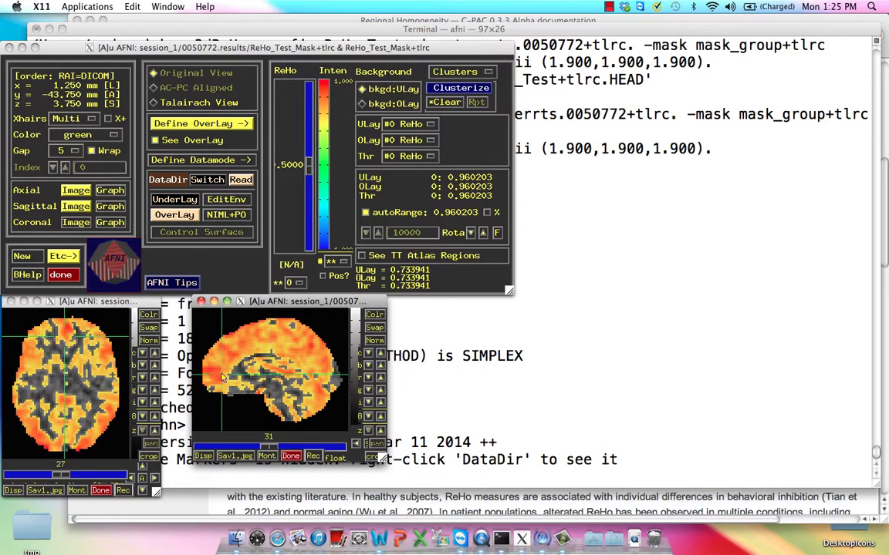
{"action": "left_click_drag", "start_coordinate": [222, 376], "coordinate": [222, 373]}
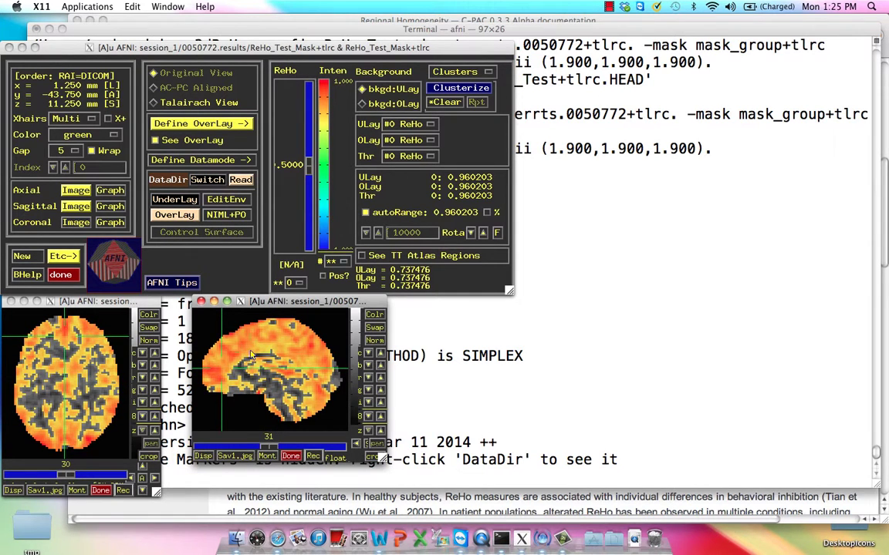
Step: Inspect ReHo values near the brain top, toward the back, on the axial slice, and frontally
{"action": "left_click", "coordinate": [251, 353]}
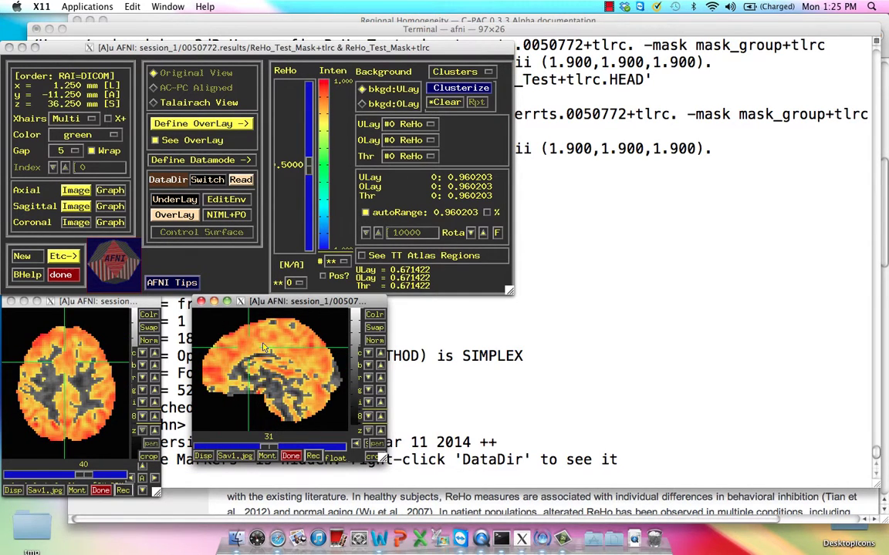
{"action": "left_click_drag", "start_coordinate": [250, 353], "coordinate": [283, 351]}
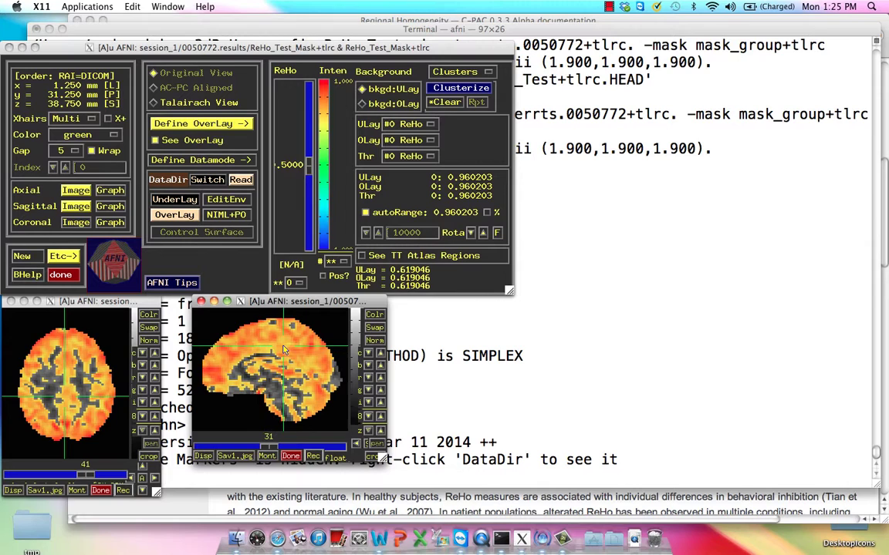
{"action": "left_click", "coordinate": [65, 363]}
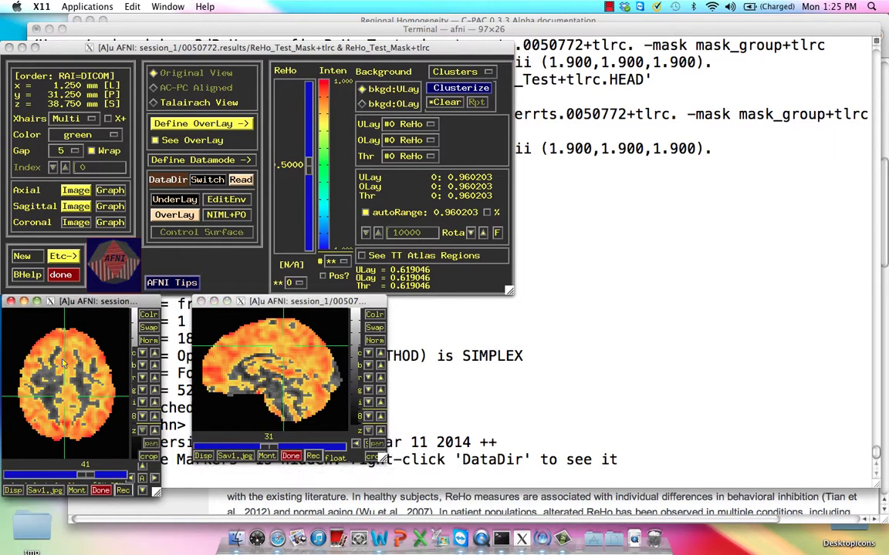
{"action": "left_click", "coordinate": [223, 379]}
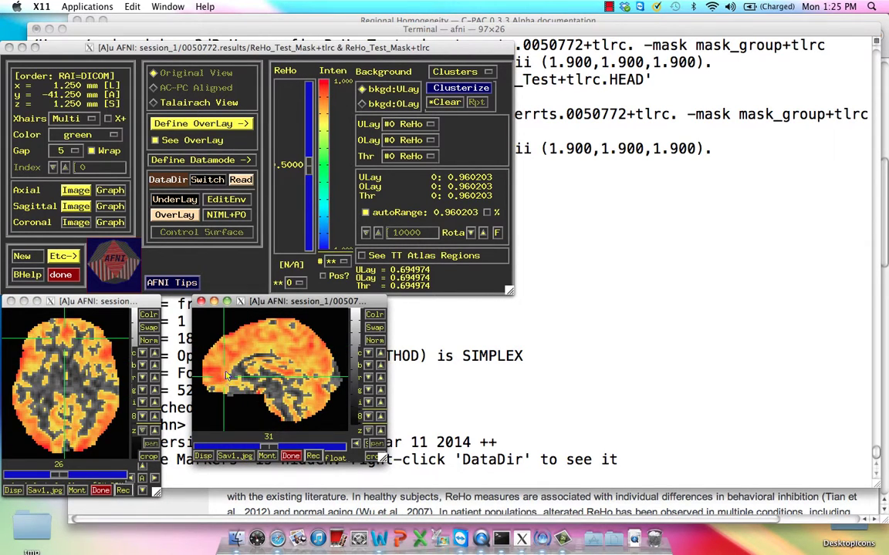